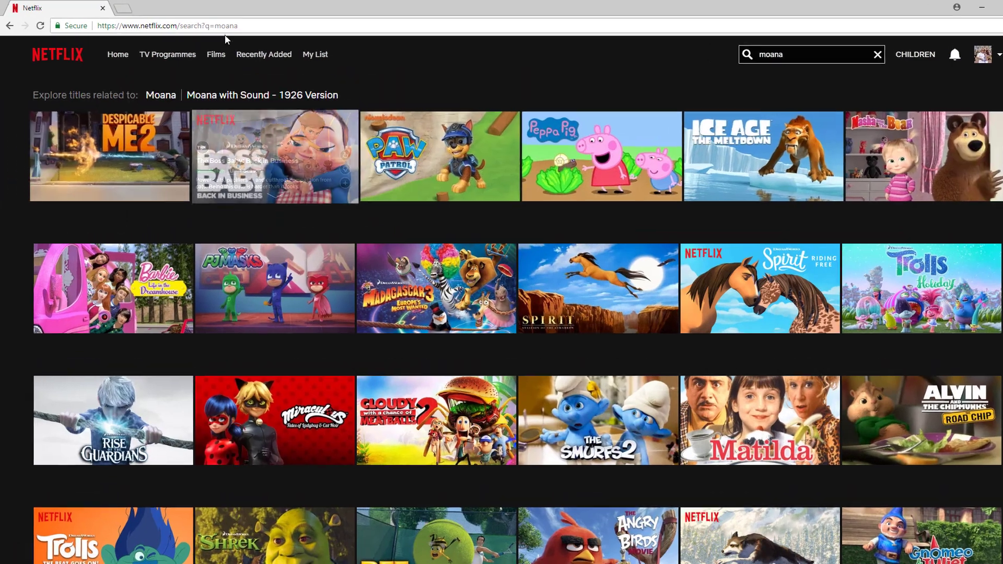
Open the strongvpn.live website in place of the Netflix search page
left_click(213, 25)
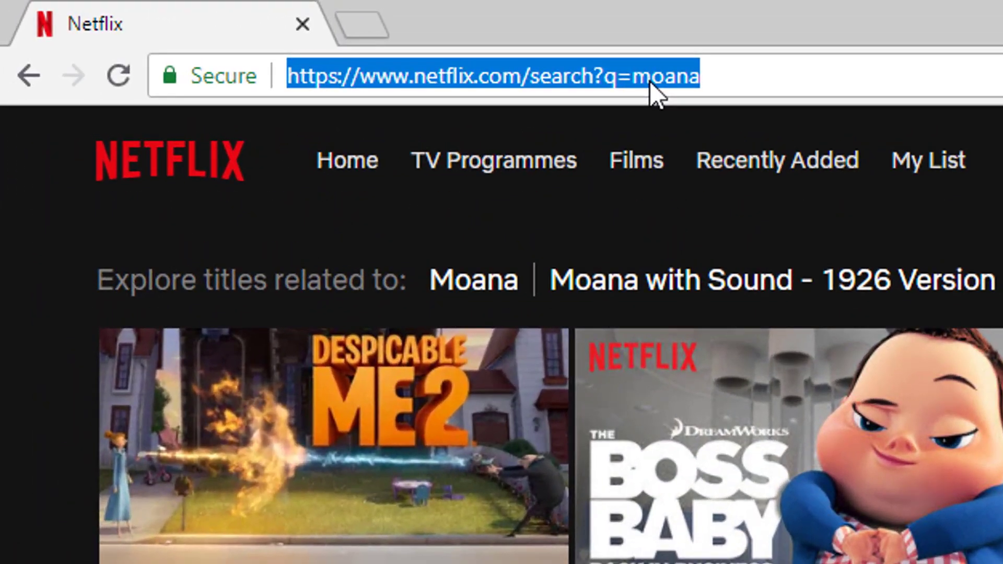
type("strong")
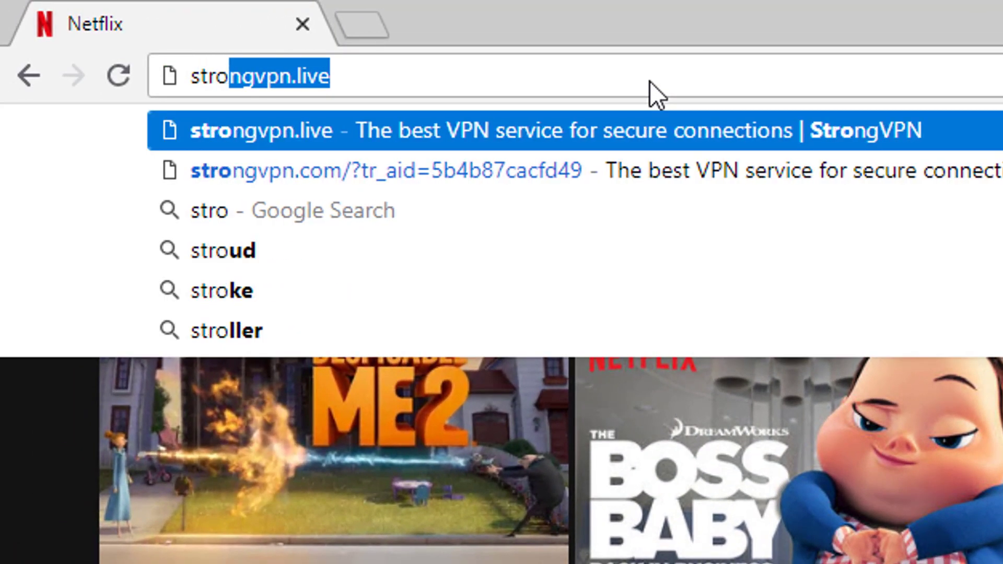
type("vpn.liv")
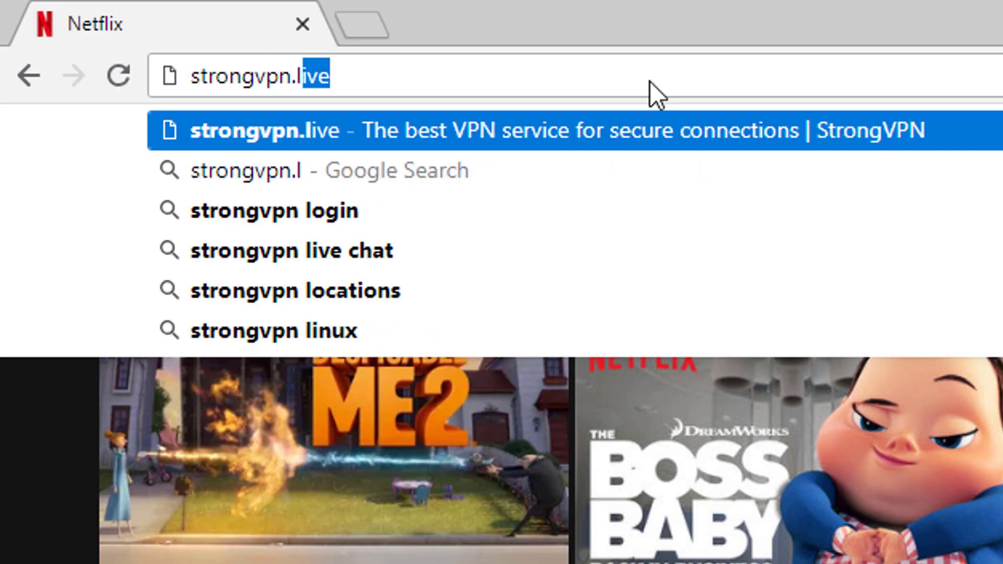
type("e")
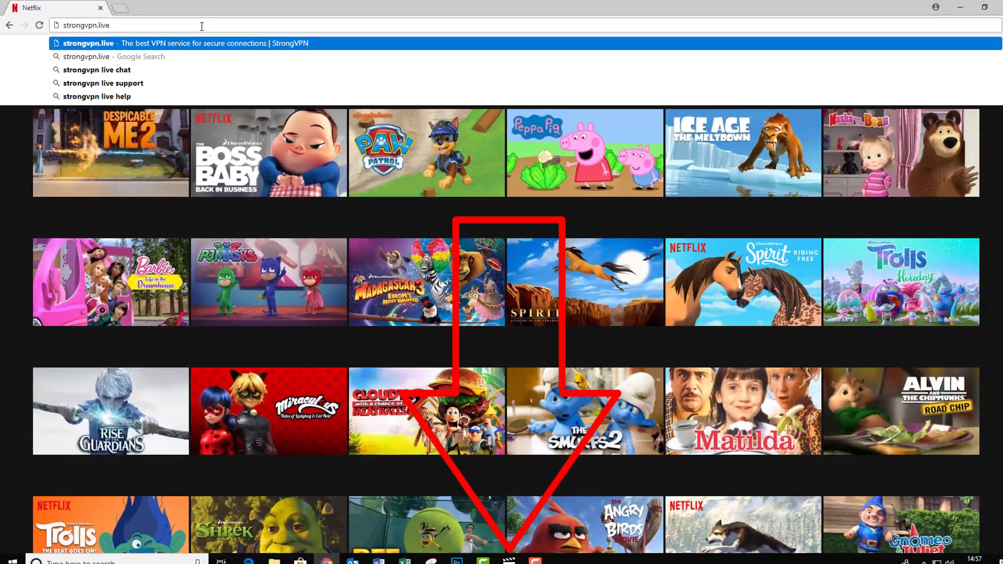
key("Return")
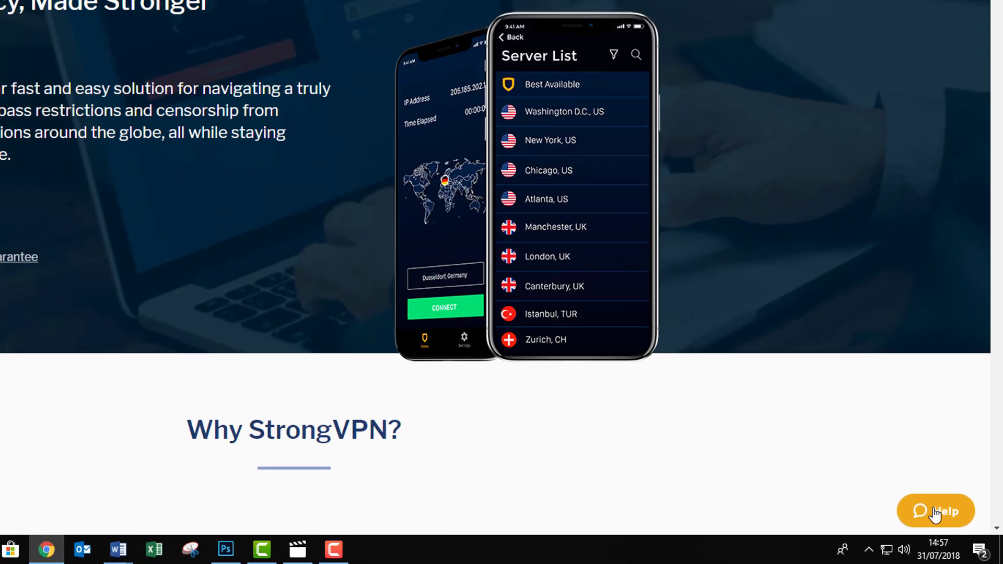
left_click(948, 520)
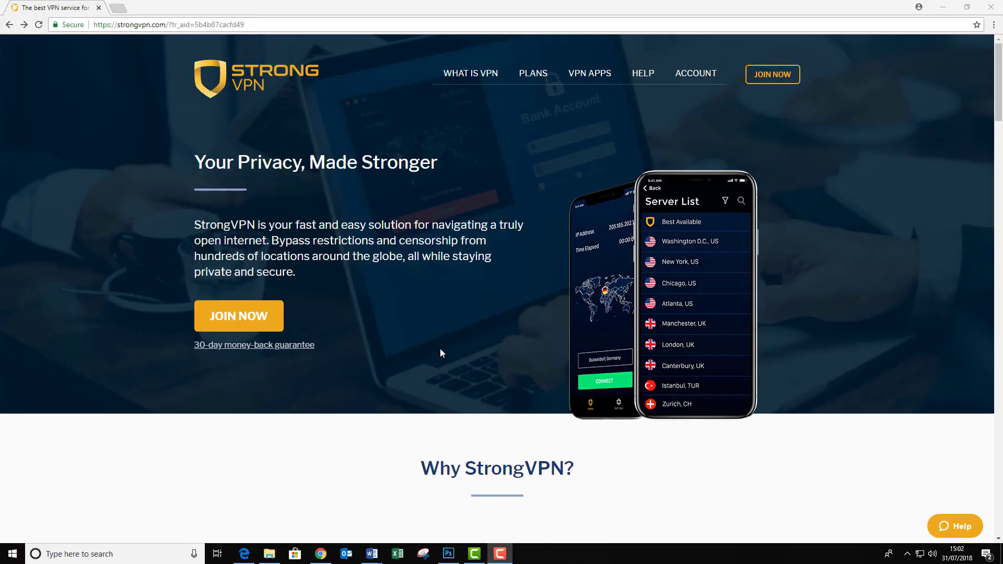
Open the StrongVPN sign-up page and review the available plans and payment methods
left_click(266, 323)
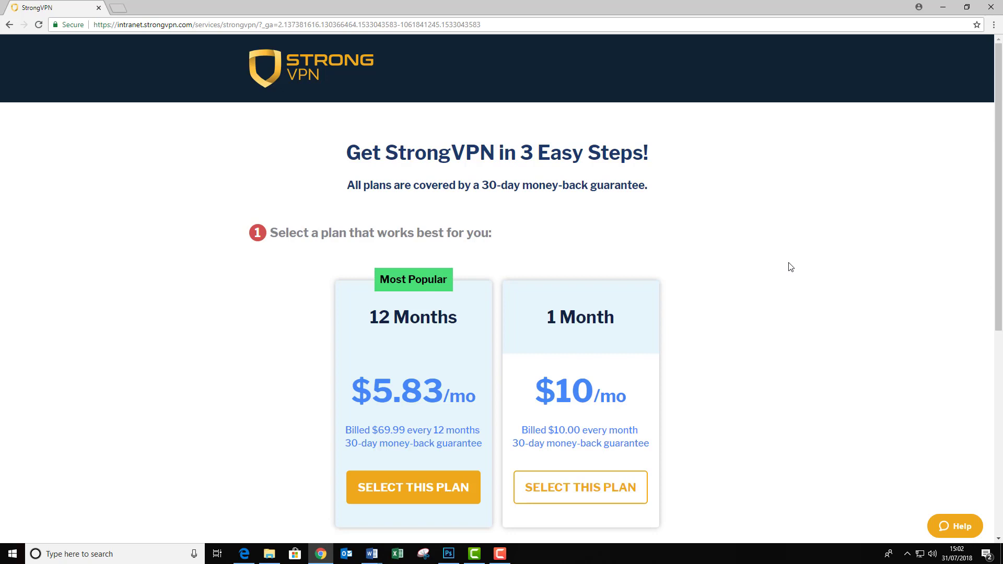
scroll(791, 267, "down", 1)
scroll(791, 267, "up", 1)
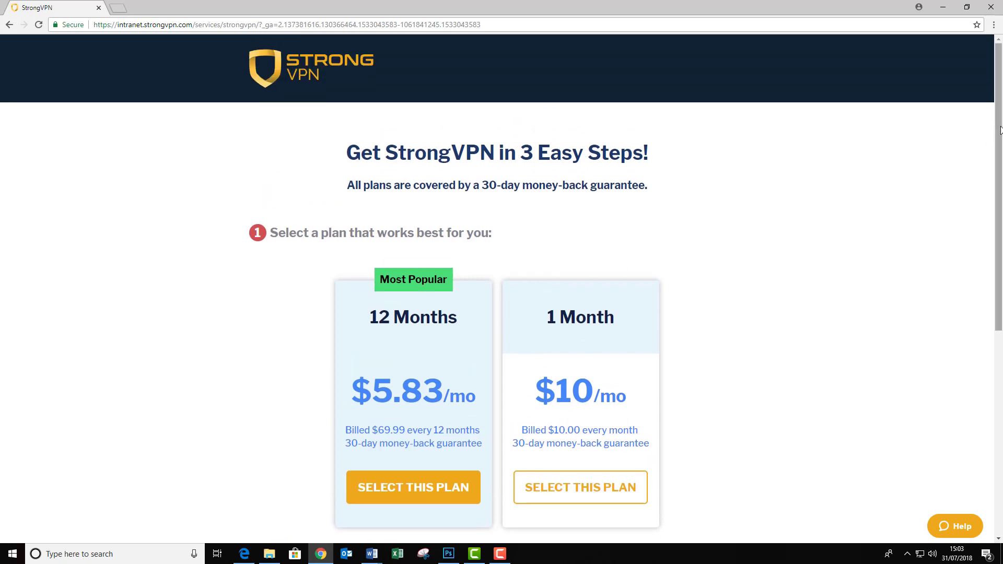
scroll(999, 140, "down", 2)
left_click_drag(999, 140, 998, 288)
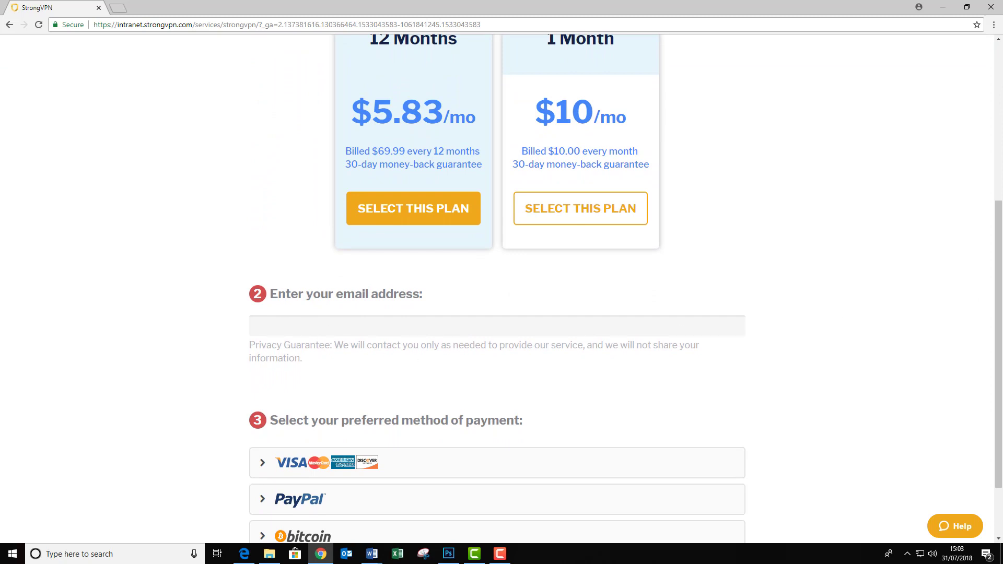
scroll(984, 282, "down", 2)
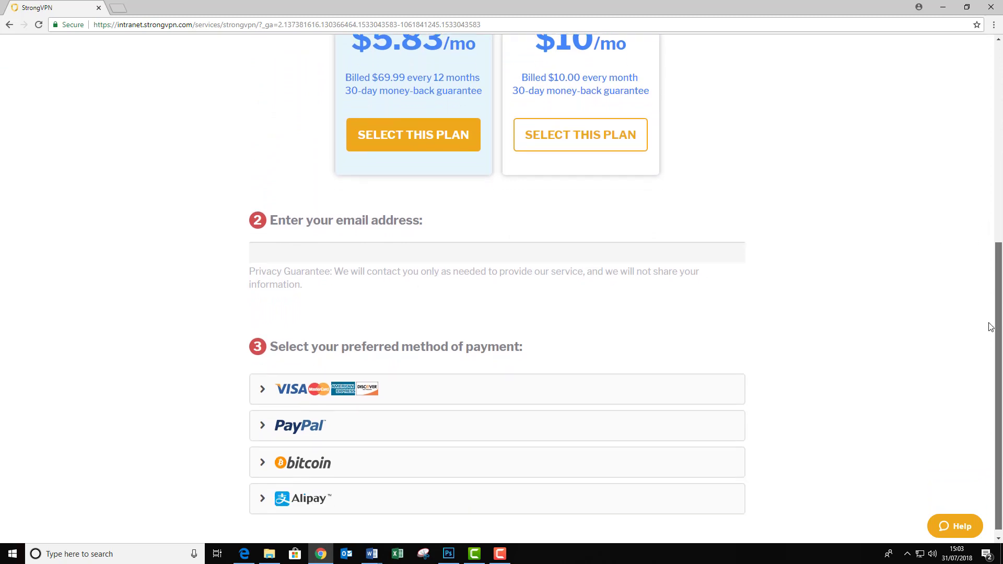
Choose credit card payment and apply the coupon code STRONGLC20 to the 12-month plan, then review the discounted order
left_click(300, 384)
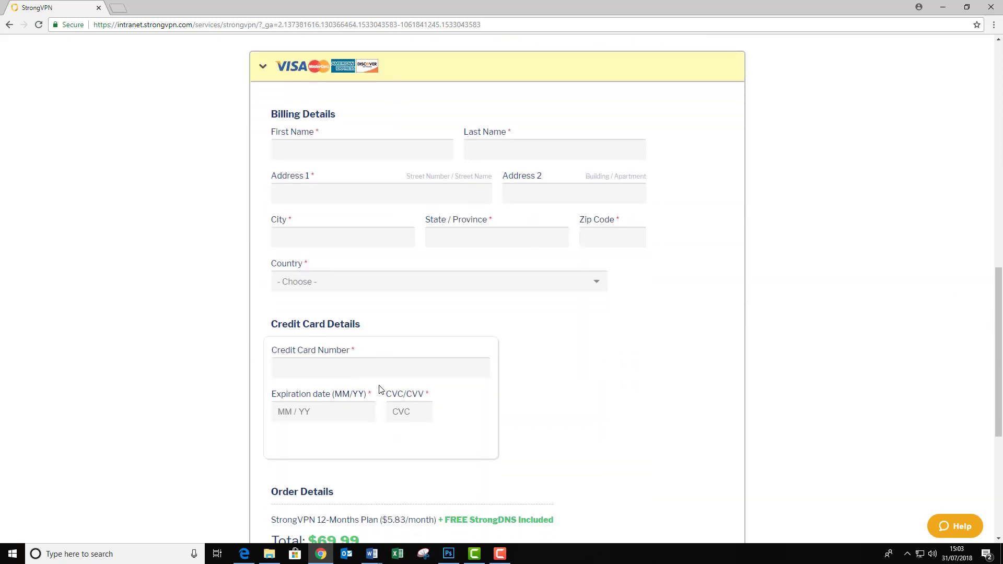
scroll(616, 380, "down", 2)
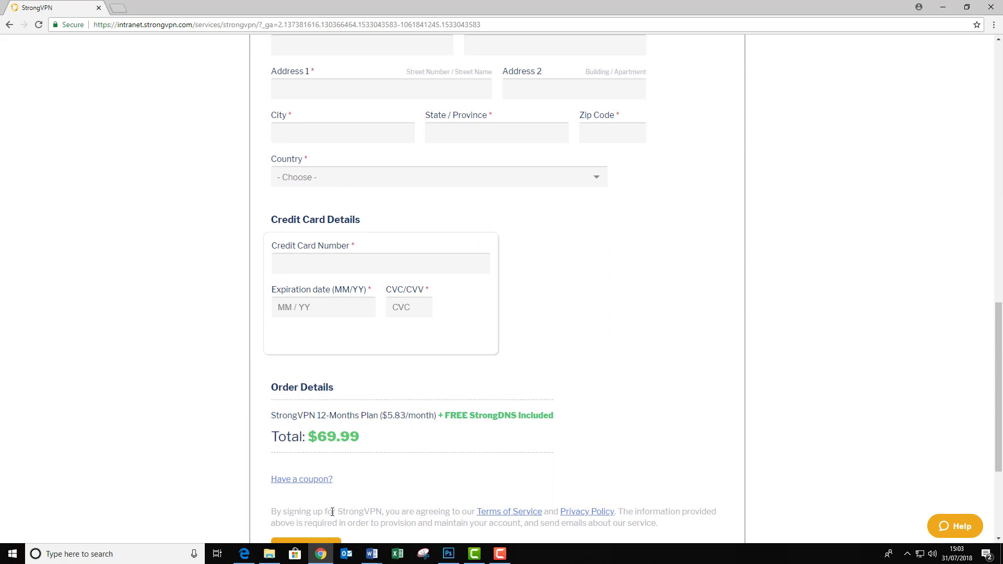
left_click(296, 479)
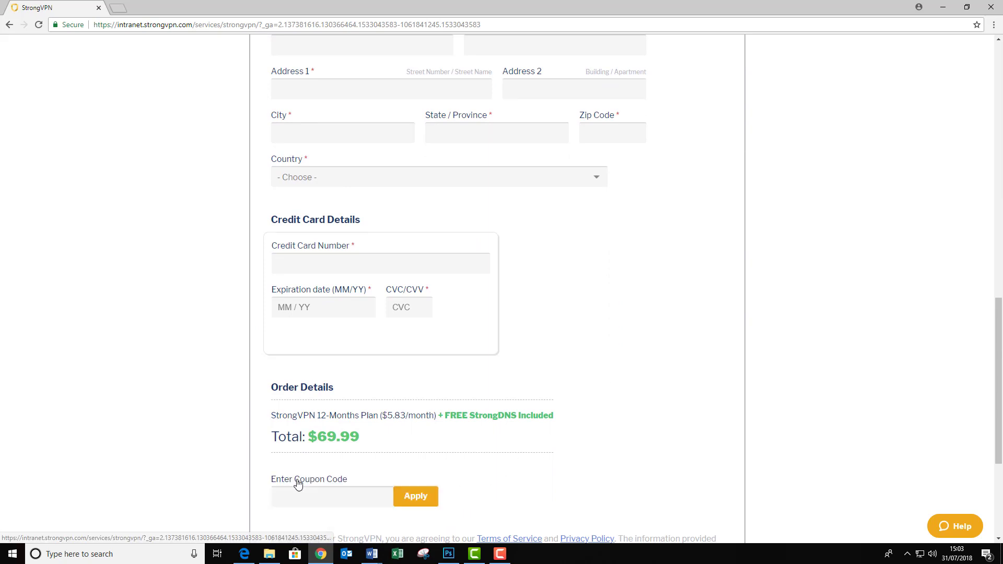
scroll(297, 483, "down", 1)
scroll(296, 484, "down", 3)
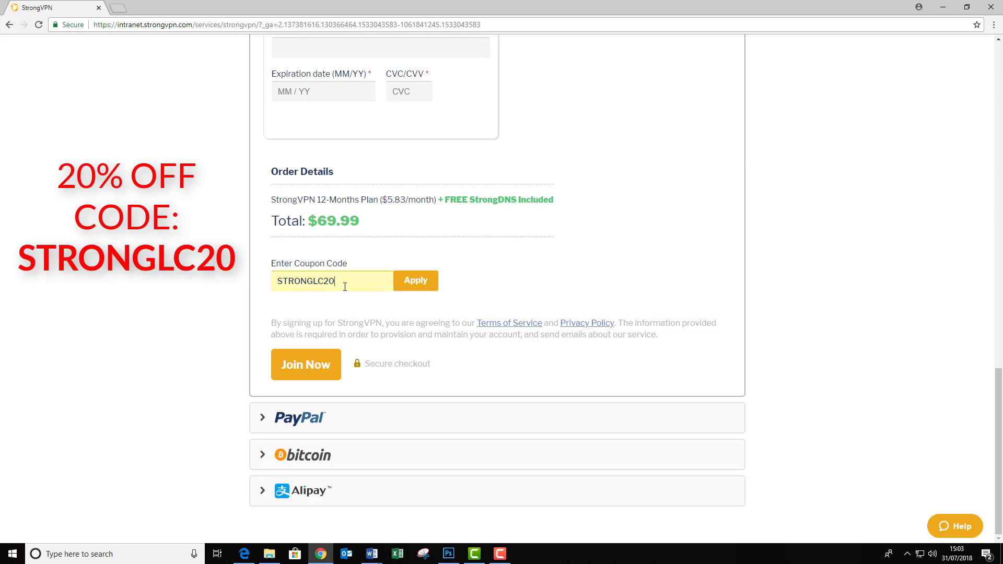
left_click(420, 284)
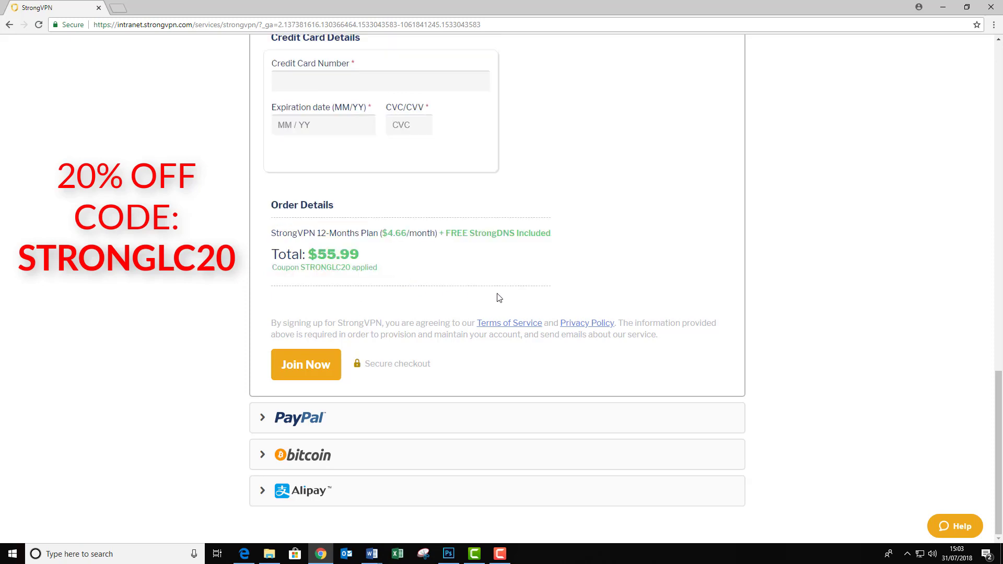
scroll(499, 298, "up", 15)
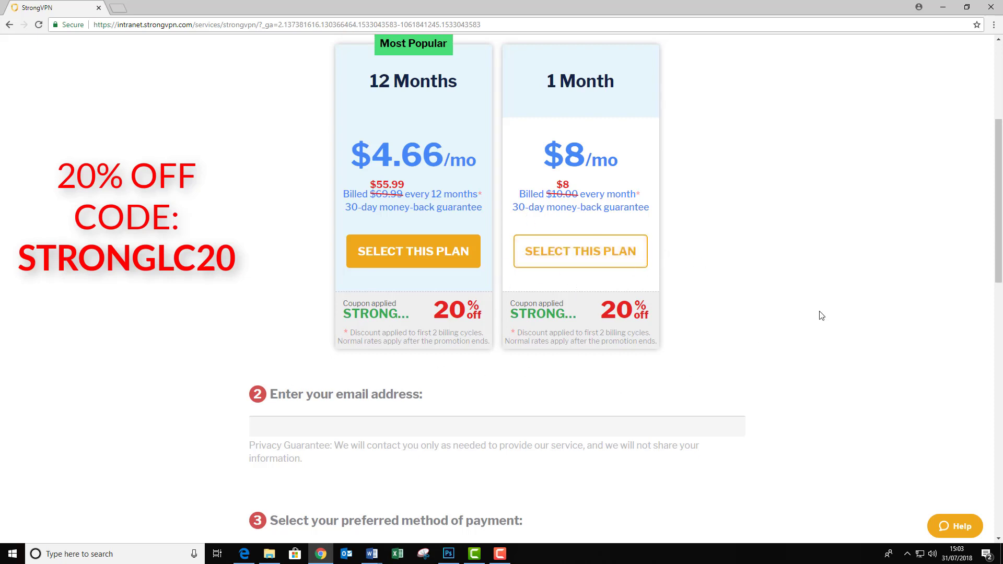
scroll(817, 312, "down", 7)
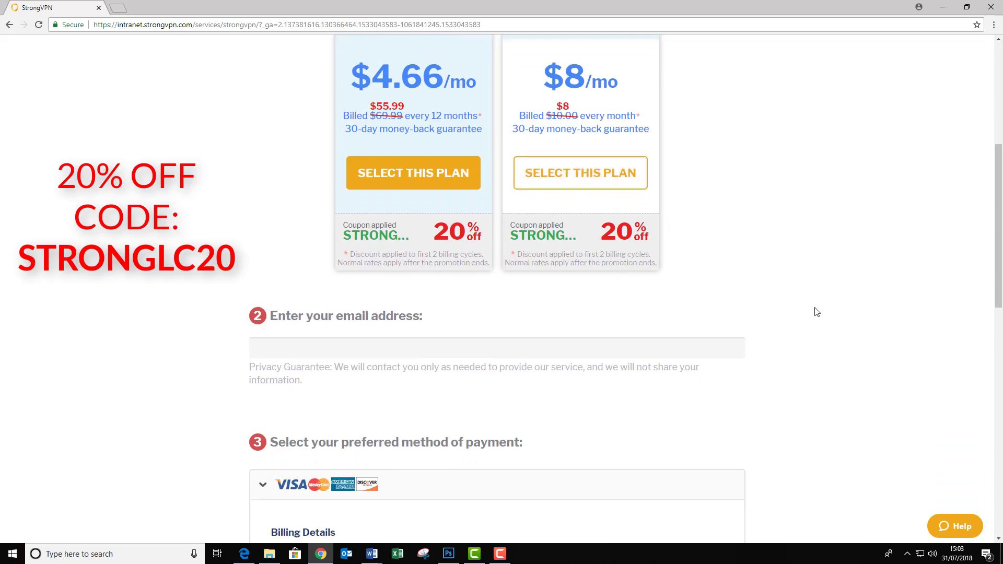
scroll(817, 312, "down", 8)
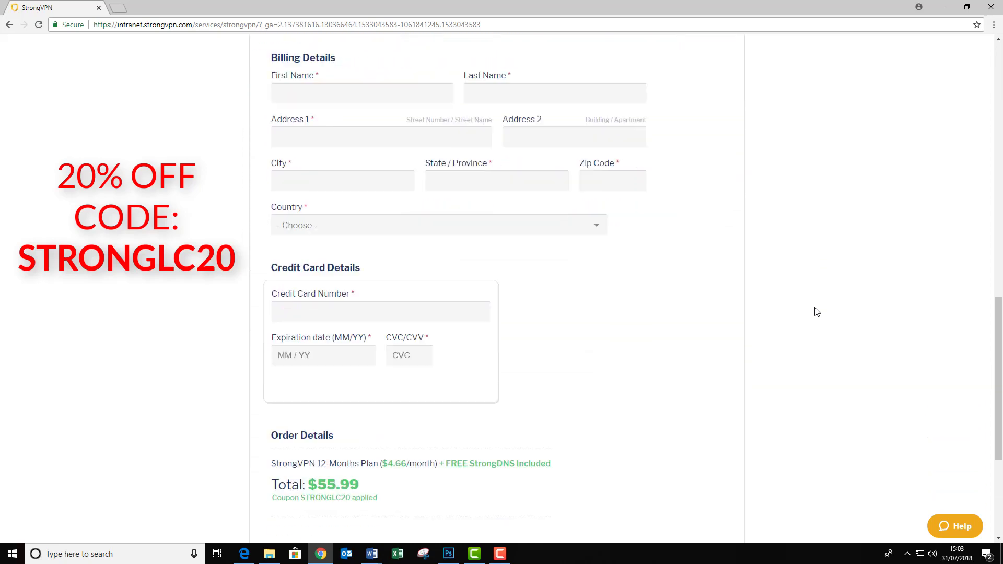
scroll(817, 311, "up", 1)
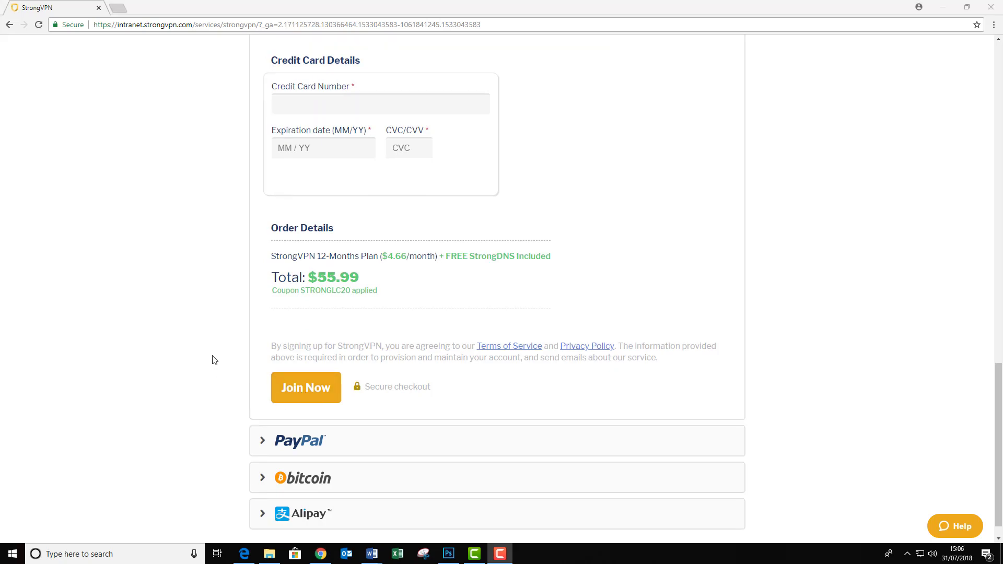
Return to the StrongVPN home page and download the VPN client for Windows
left_click(9, 26)
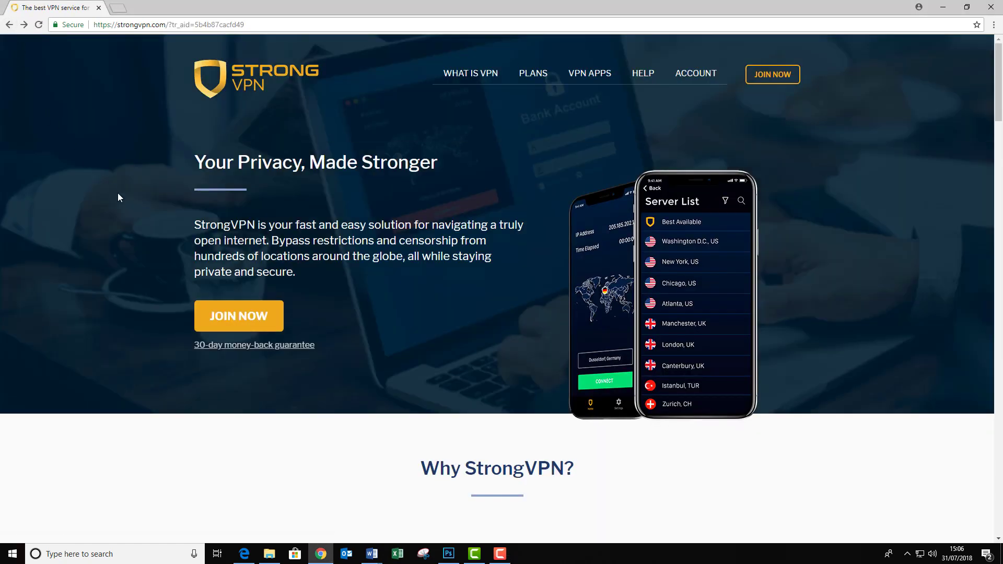
left_click(601, 75)
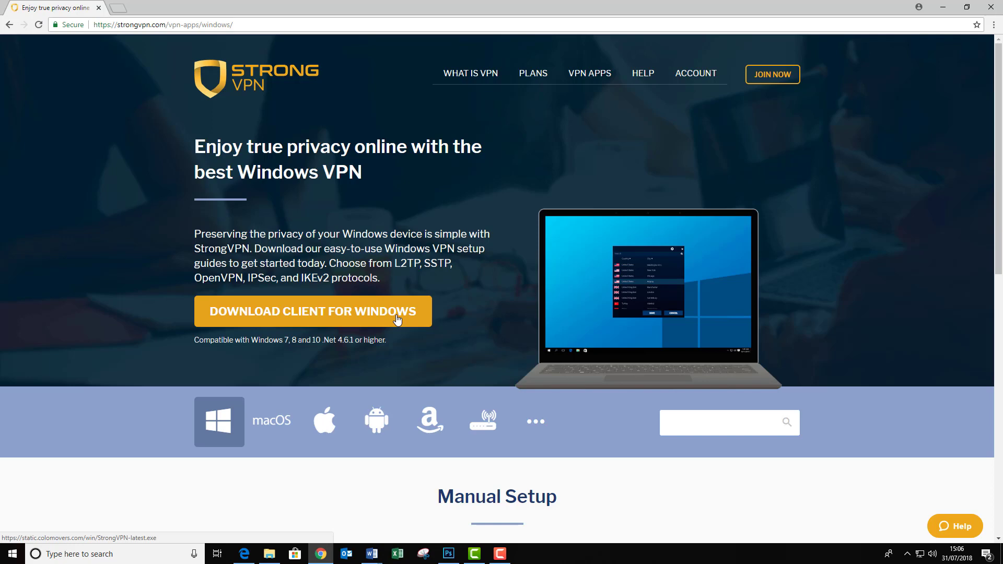
left_click(320, 316)
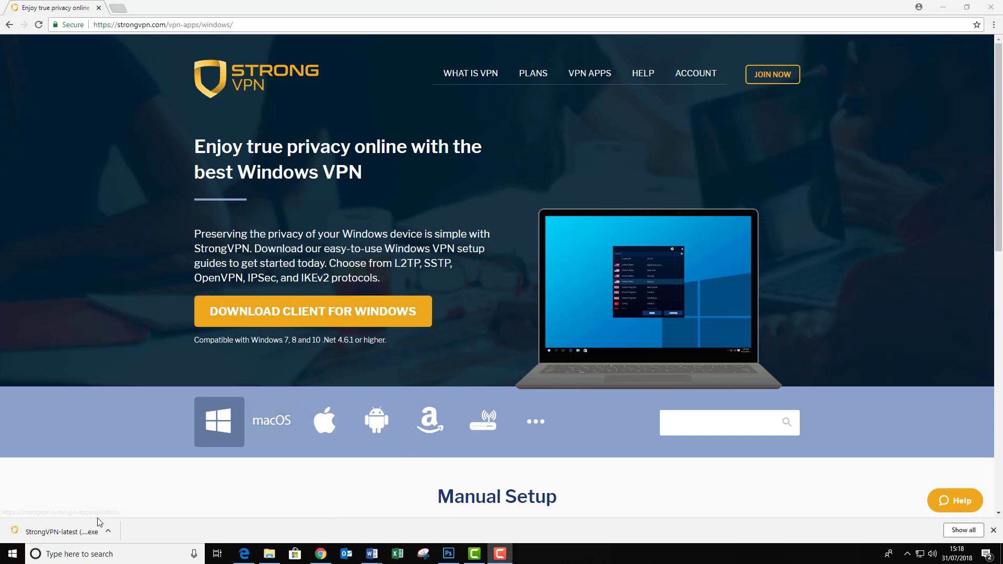
Run the downloaded StrongVPN installer and accept the license terms
left_click(73, 533)
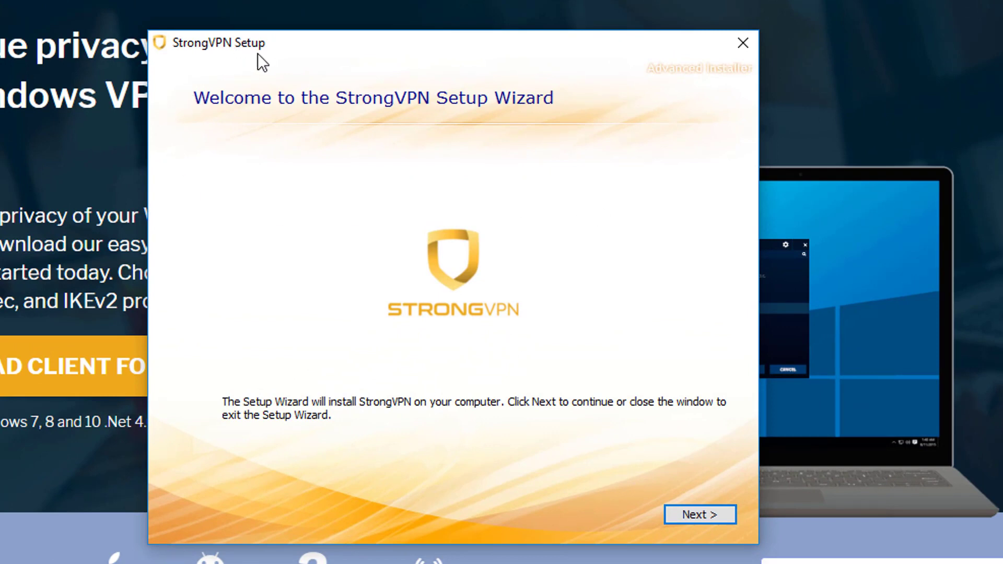
left_click(719, 515)
scroll(636, 405, "down", 15)
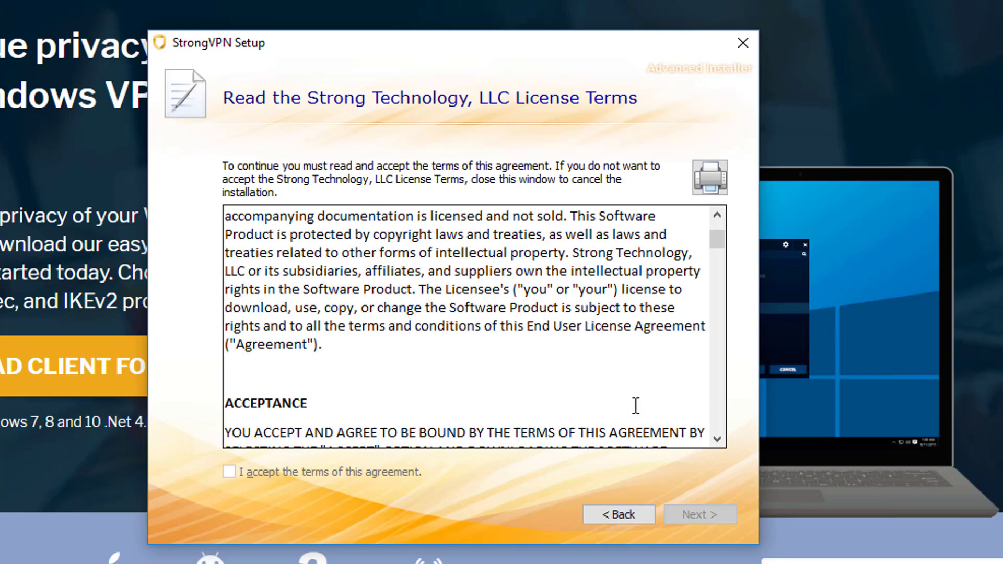
scroll(636, 405, "down", 10)
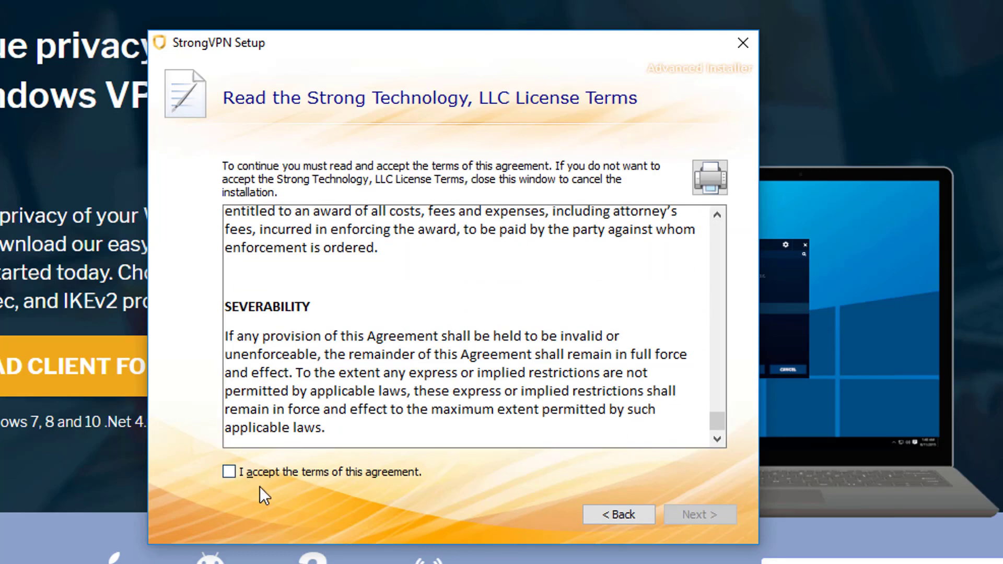
left_click(228, 471)
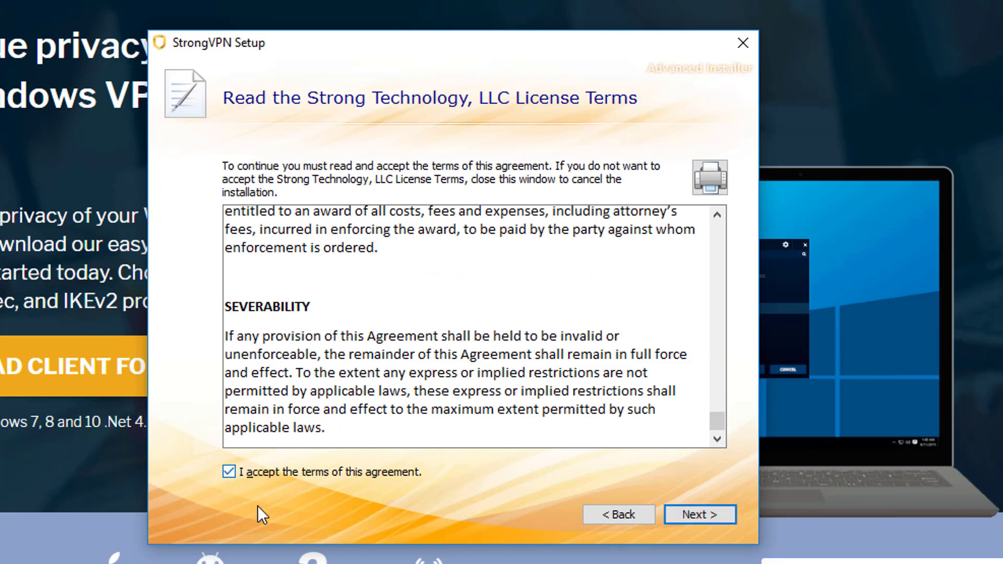
left_click(719, 518)
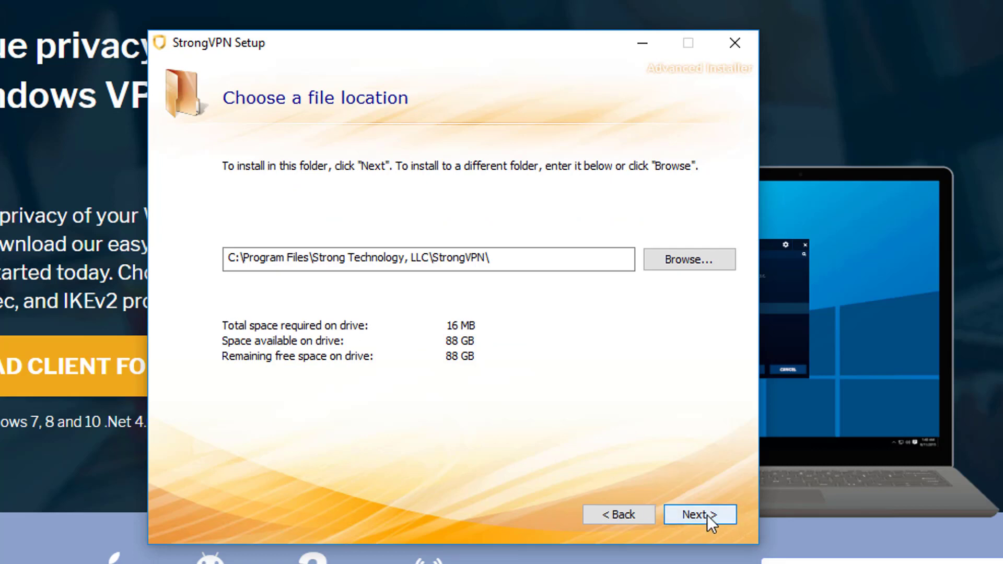
Install StrongVPN in the default Program Files folder and launch it
left_click(707, 515)
left_click(706, 514)
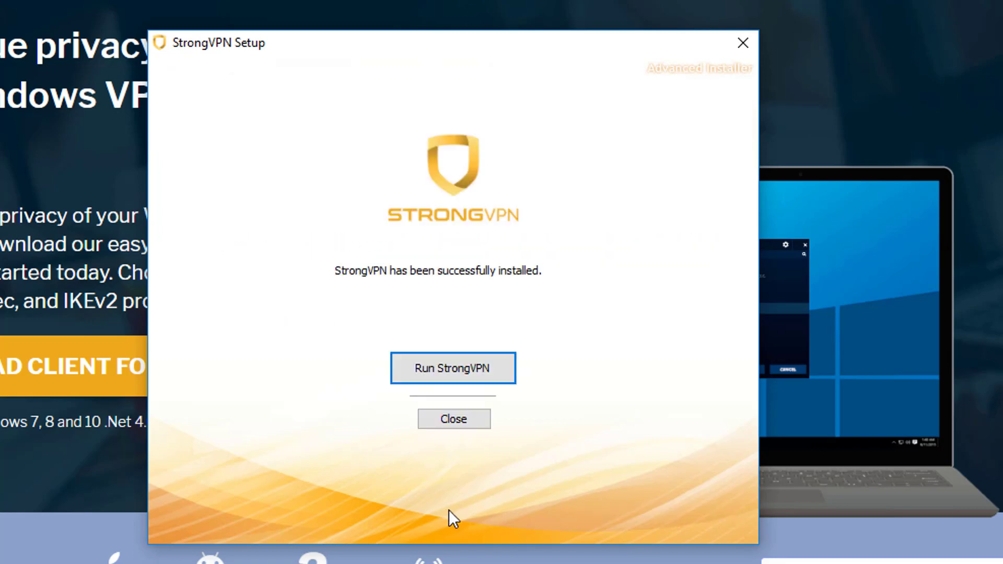
left_click(487, 368)
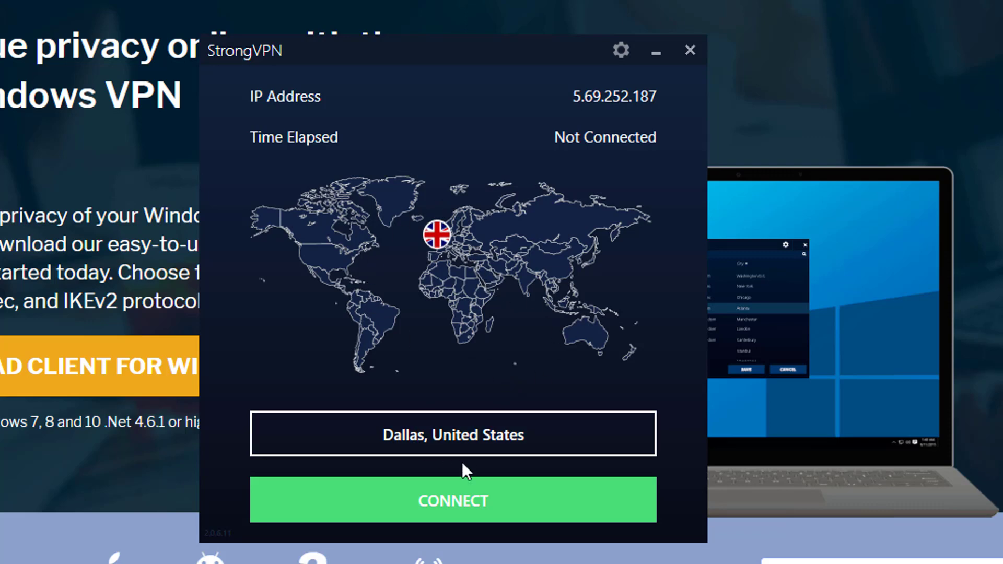
Select the Dallas, United States server as the VPN location and connect to it
left_click(460, 440)
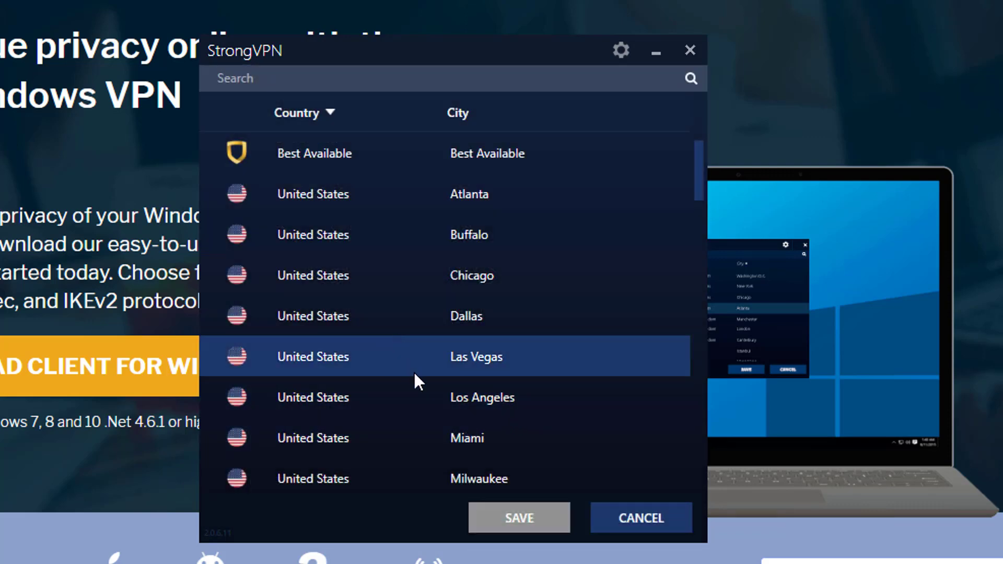
scroll(409, 372, "down", 5)
scroll(406, 371, "down", 2)
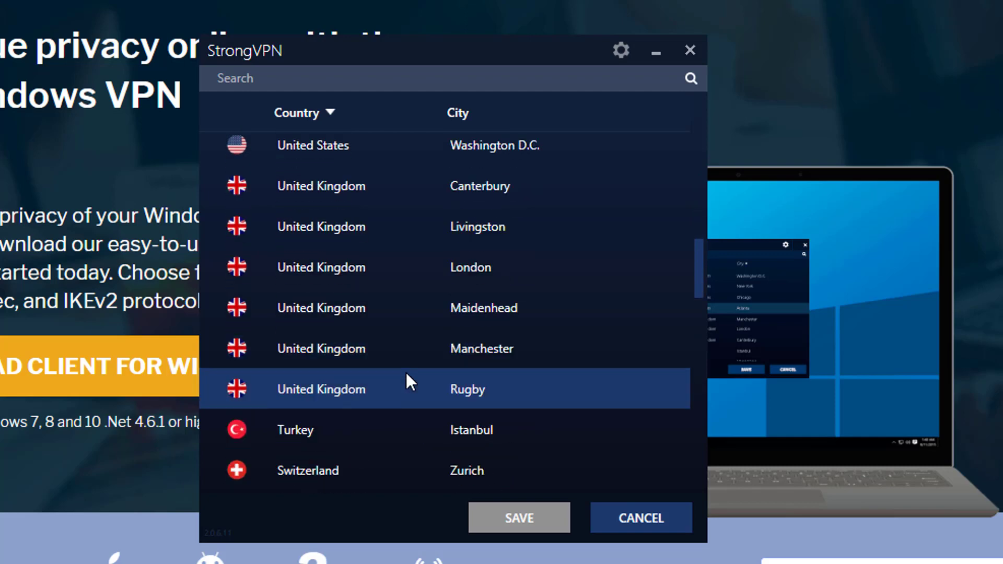
scroll(405, 371, "up", 4)
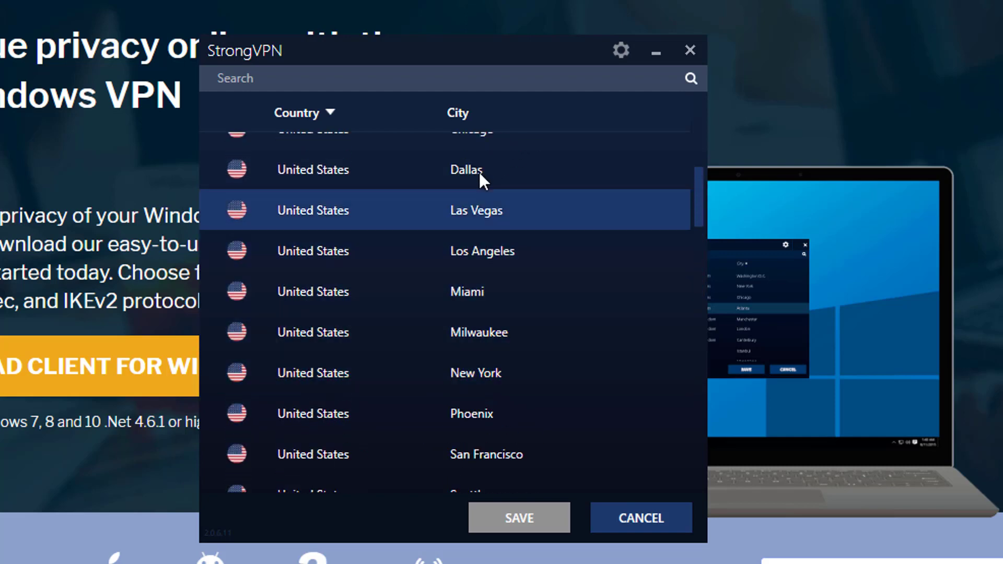
left_click(365, 174)
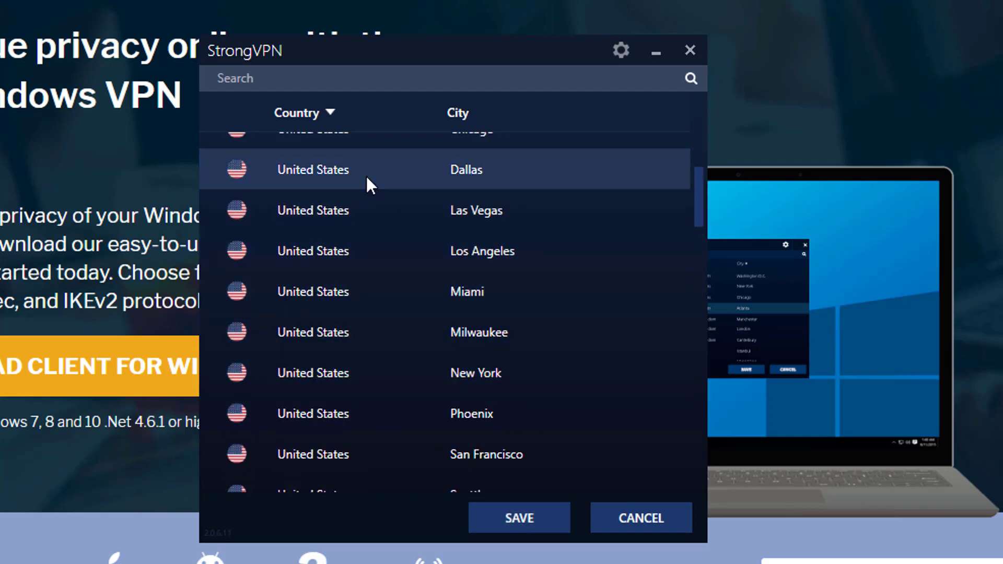
left_click(500, 523)
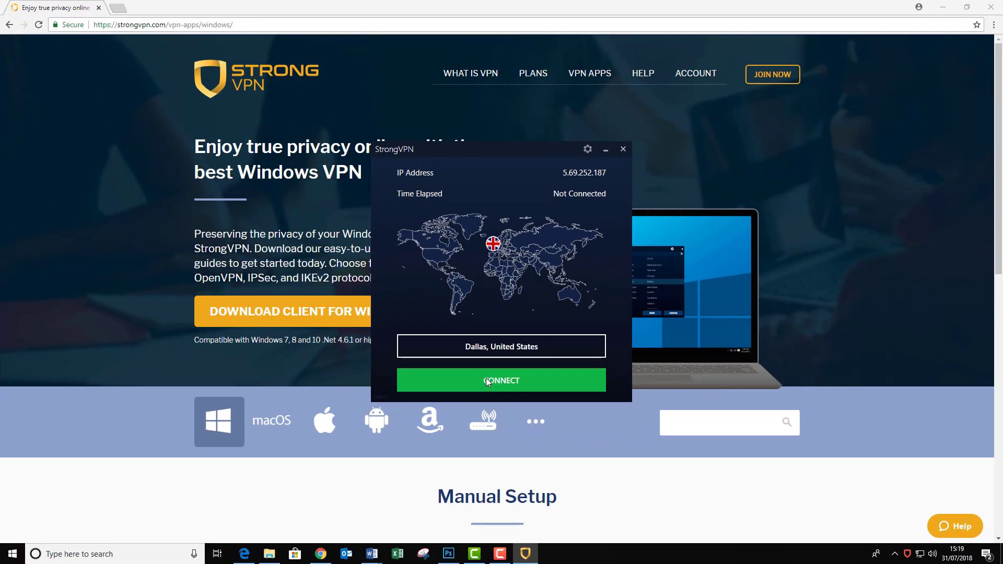
left_click(487, 381)
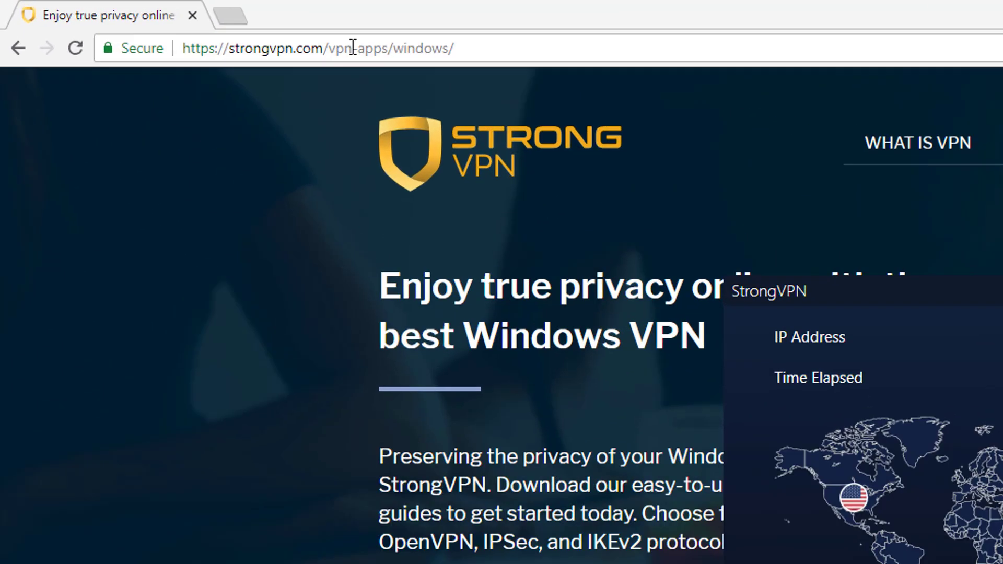
Switch from the VPN client to the Chrome browser and open the Netflix website at netflix.com
left_click(184, 27)
type("NETFLIX.COM")
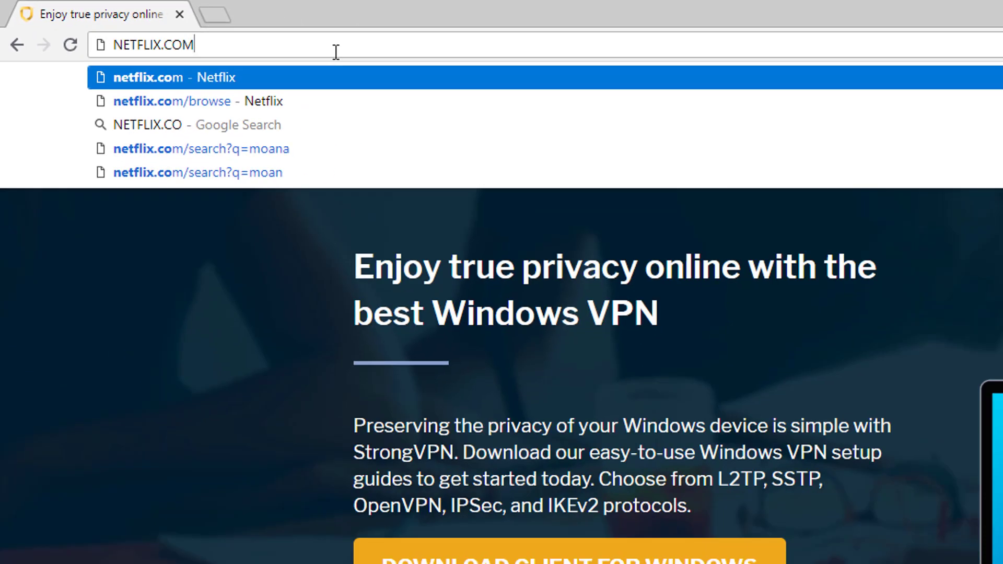
key("Return")
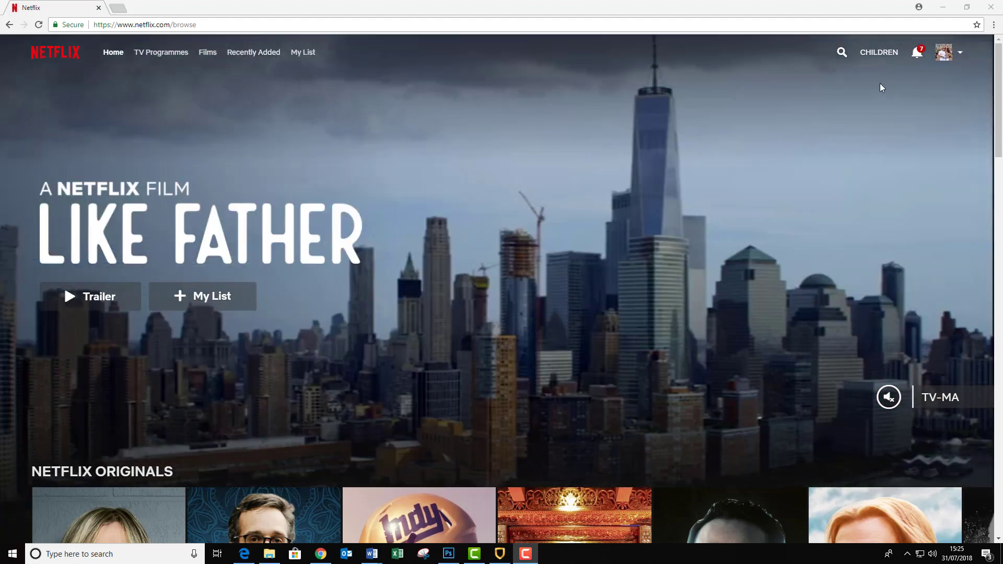
Search Netflix for "moana" and preview the Moana, Coco and Despicable Me 3 titles among the results
left_click(842, 53)
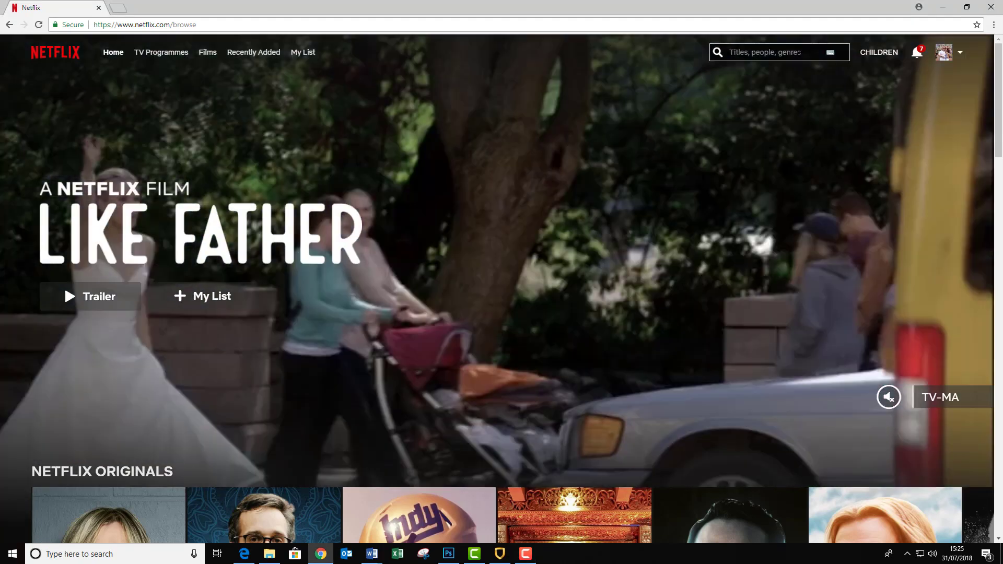
type("moana")
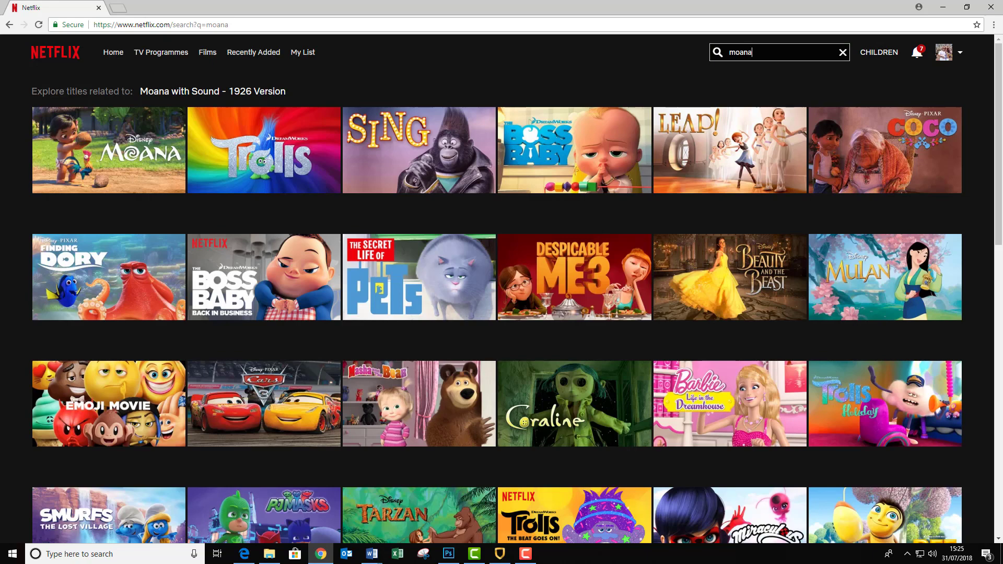
mouse_move(121, 147)
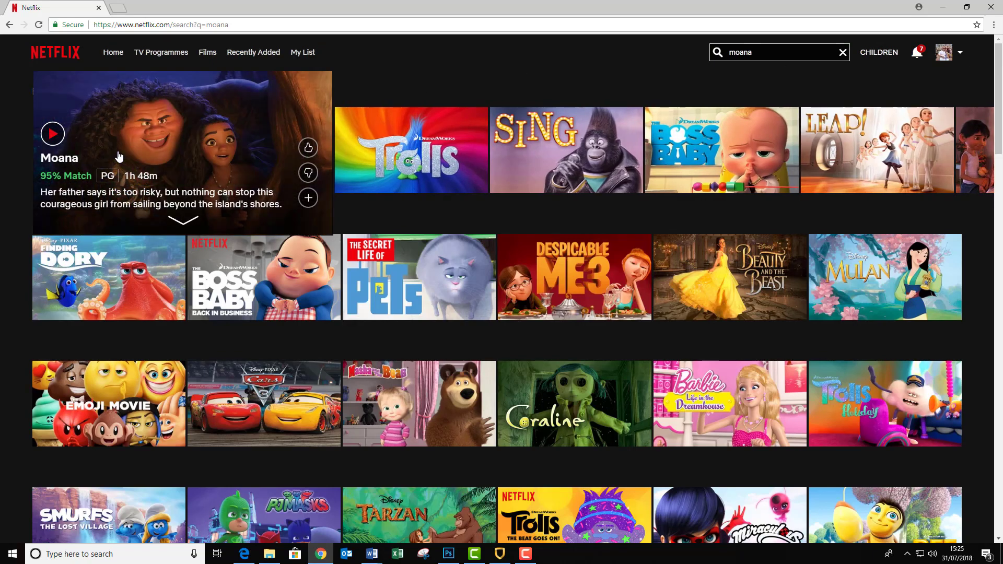
mouse_move(920, 166)
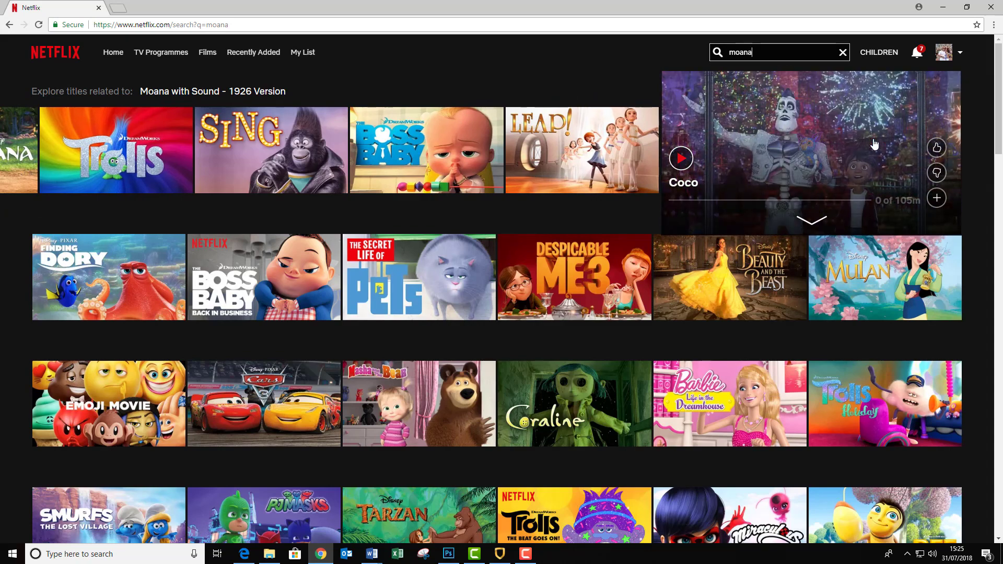
mouse_move(640, 270)
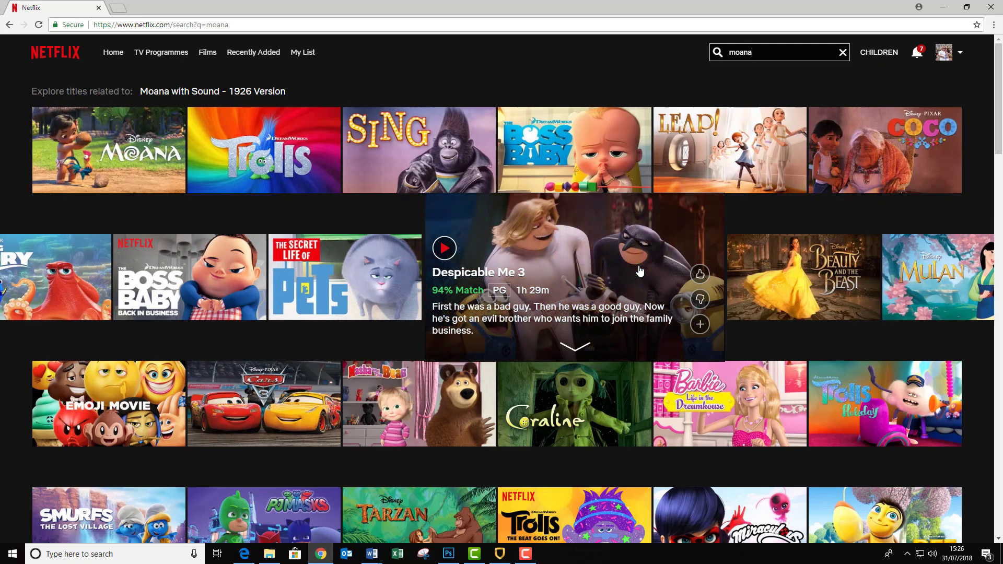